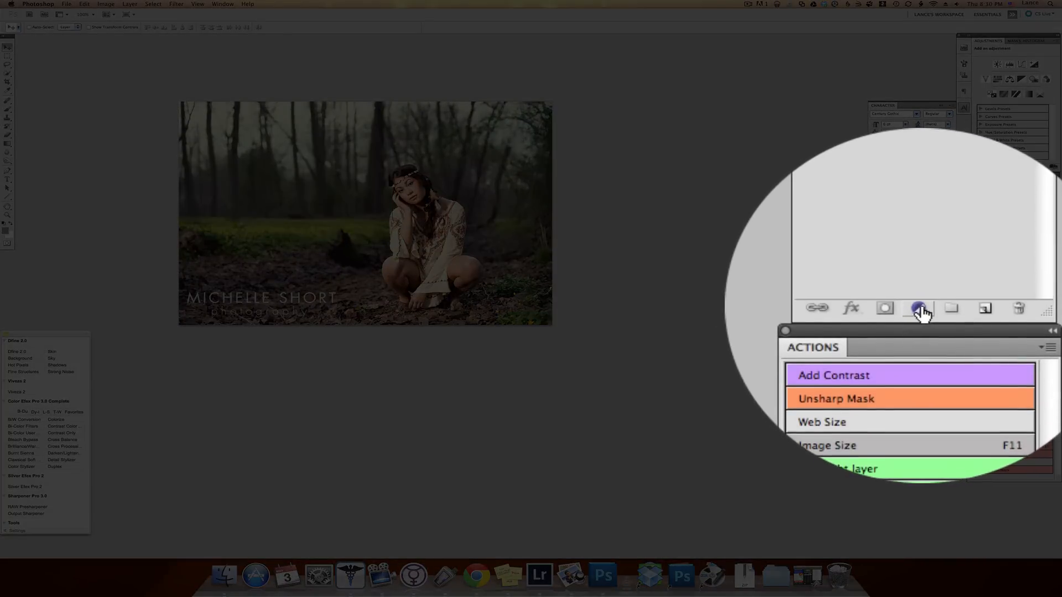
# - Add a Color Balance adjustment layer with midtones at red +41 and yellow -64, and paint its mask black over the woman
pyautogui.click(920, 310)
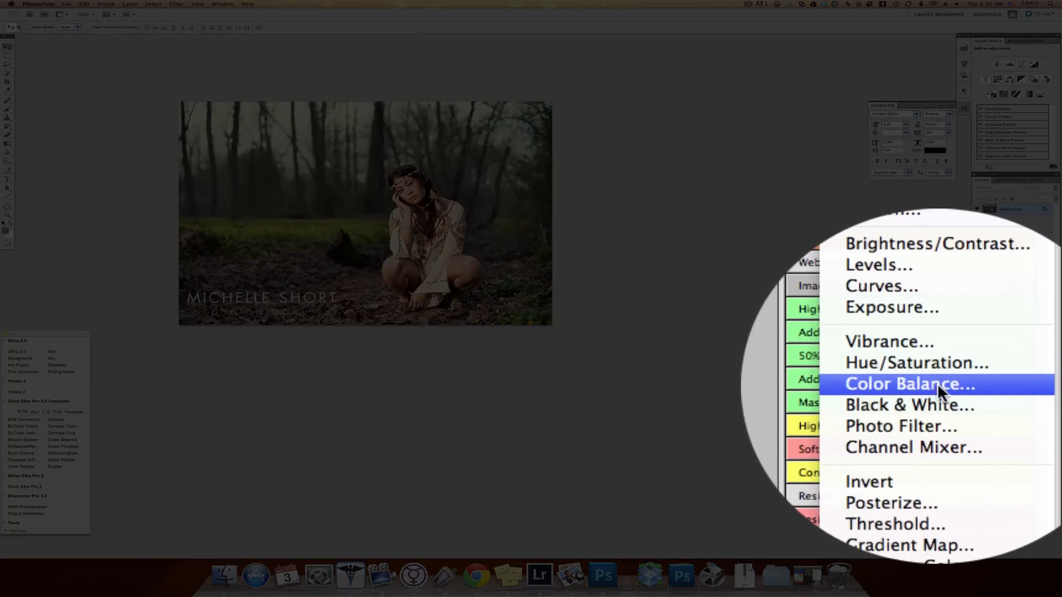
pyautogui.click(937, 384)
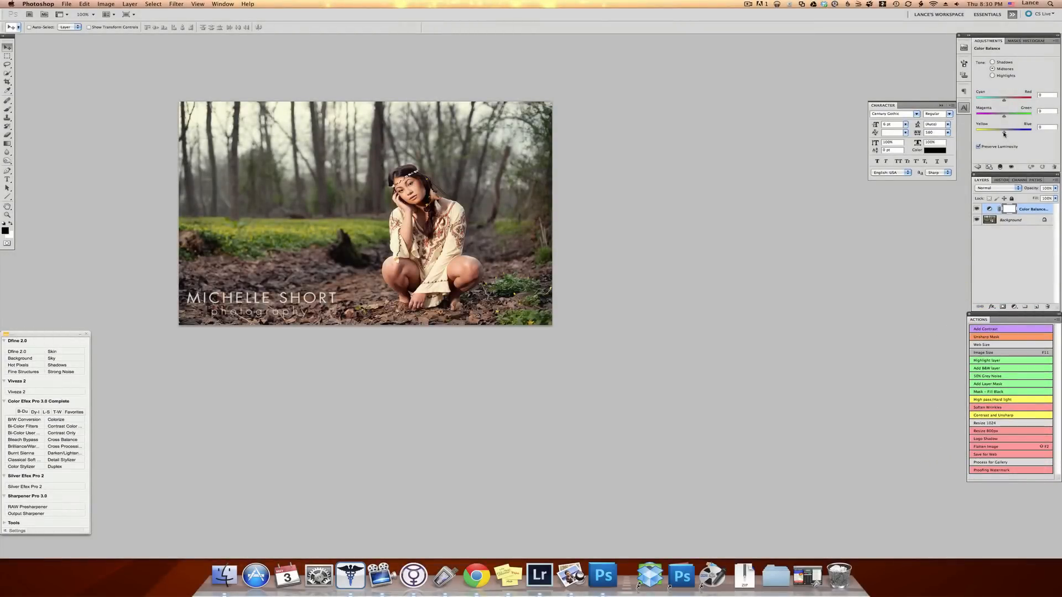
pyautogui.moveTo(1005, 133); pyautogui.dragTo(865, 176)
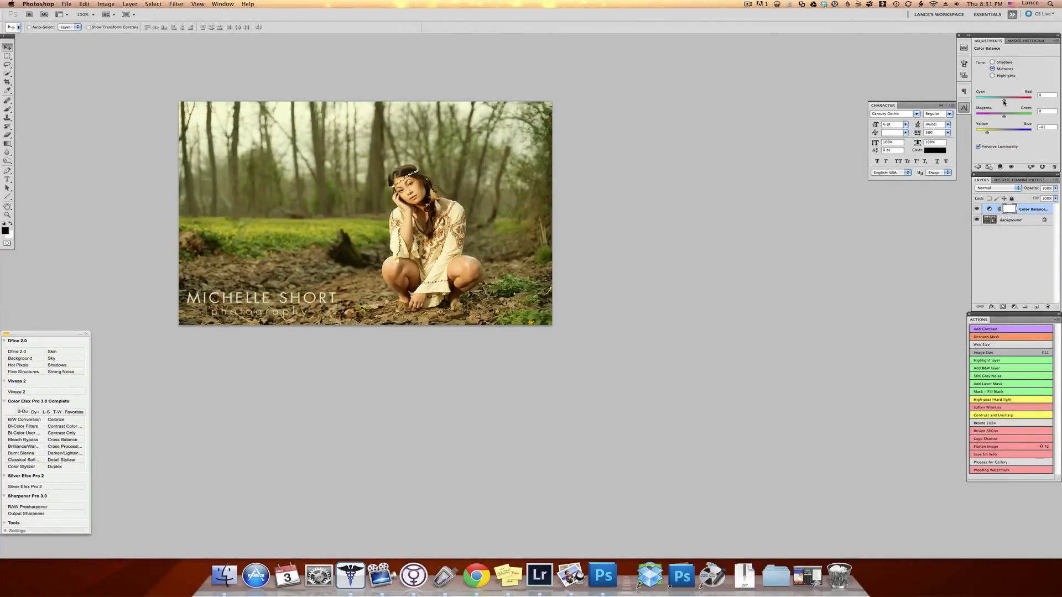
pyautogui.moveTo(1005, 103); pyautogui.dragTo(1013, 103)
pyautogui.moveTo(1013, 101); pyautogui.dragTo(1016, 102)
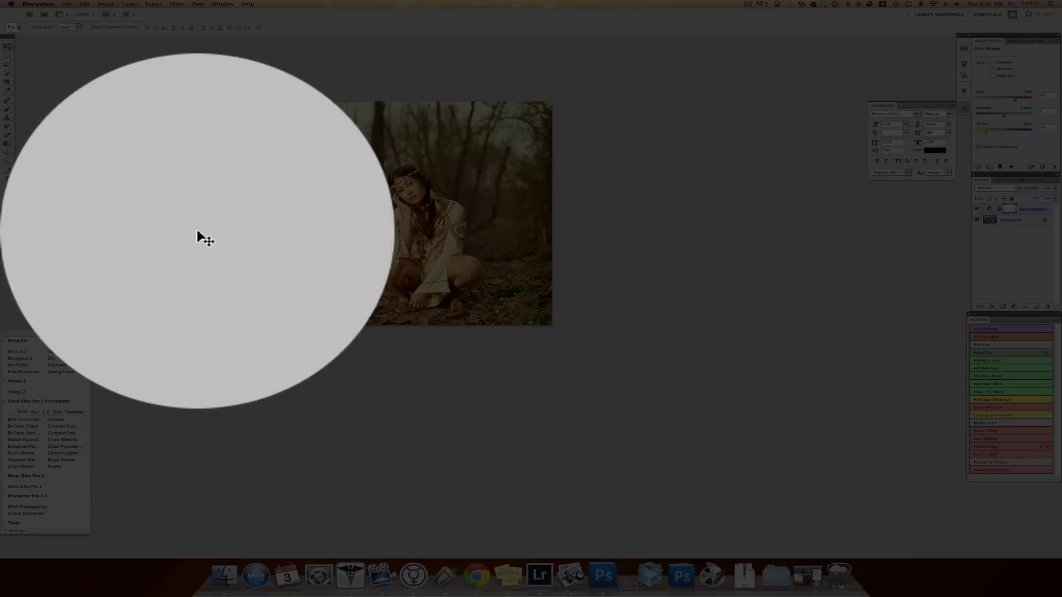
pyautogui.press('b')
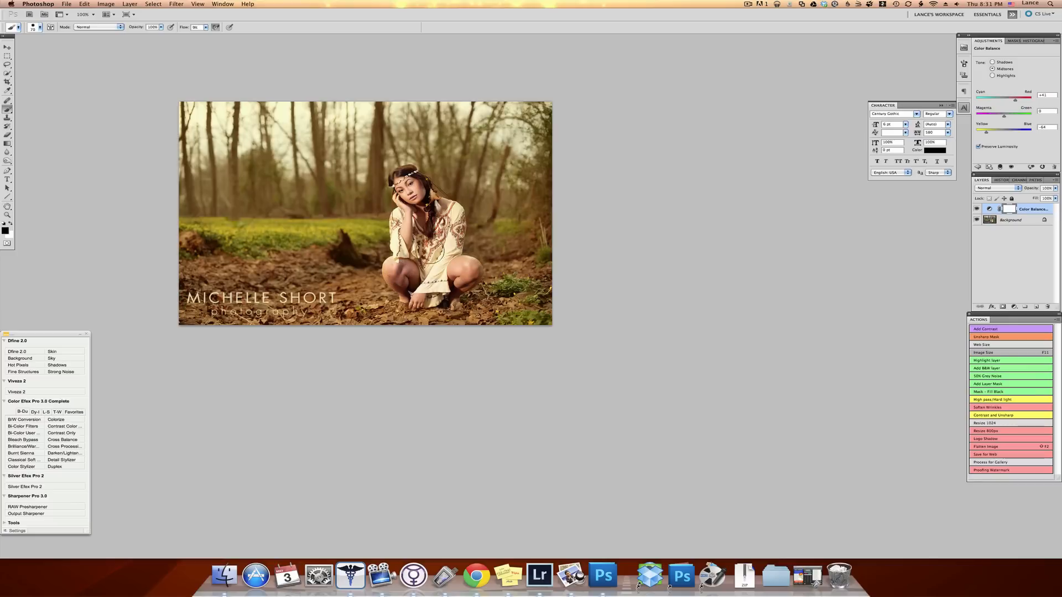
pyautogui.moveTo(414, 206)
pyautogui.mouseDown()
pyautogui.moveTo(412, 185)
pyautogui.moveTo(445, 211)
pyautogui.moveTo(445, 255)
pyautogui.moveTo(432, 276)
pyautogui.mouseUp()
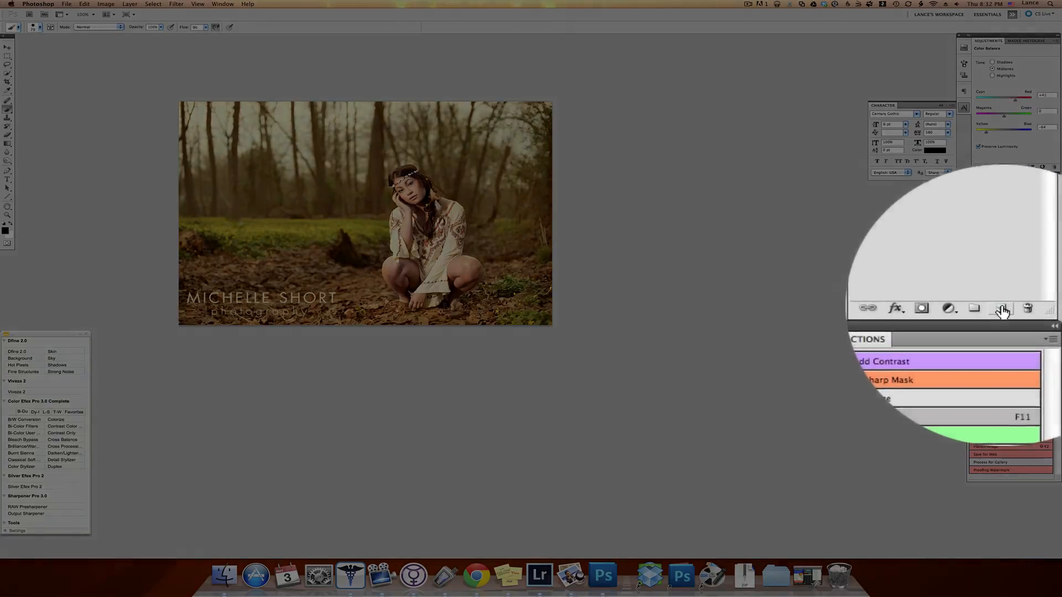
# - Create a new layer filled with white at 100% opacity and add a layer mask to it
pyautogui.click(1036, 307)
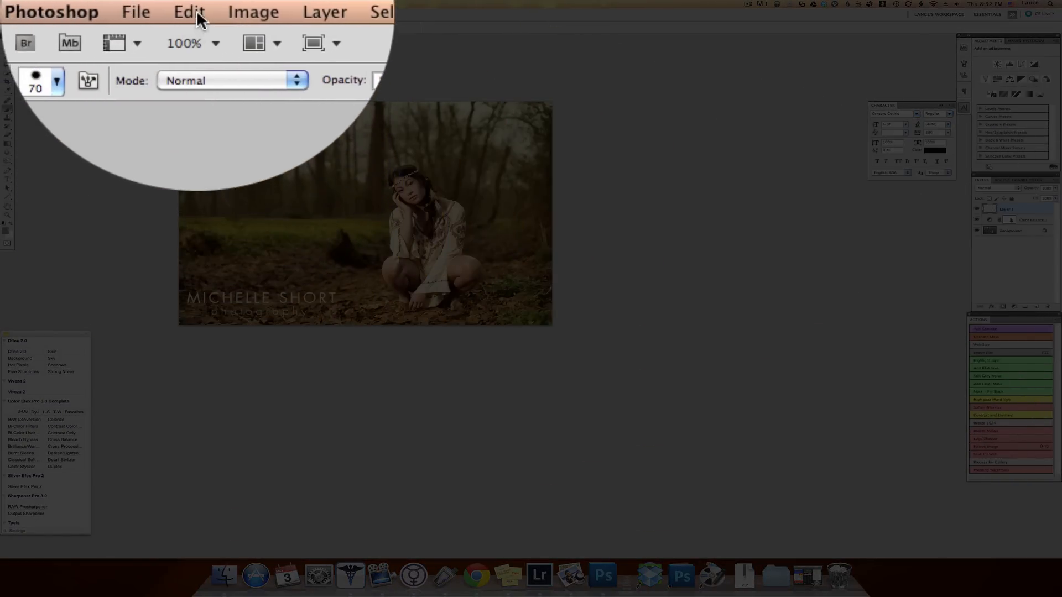
pyautogui.click(85, 5)
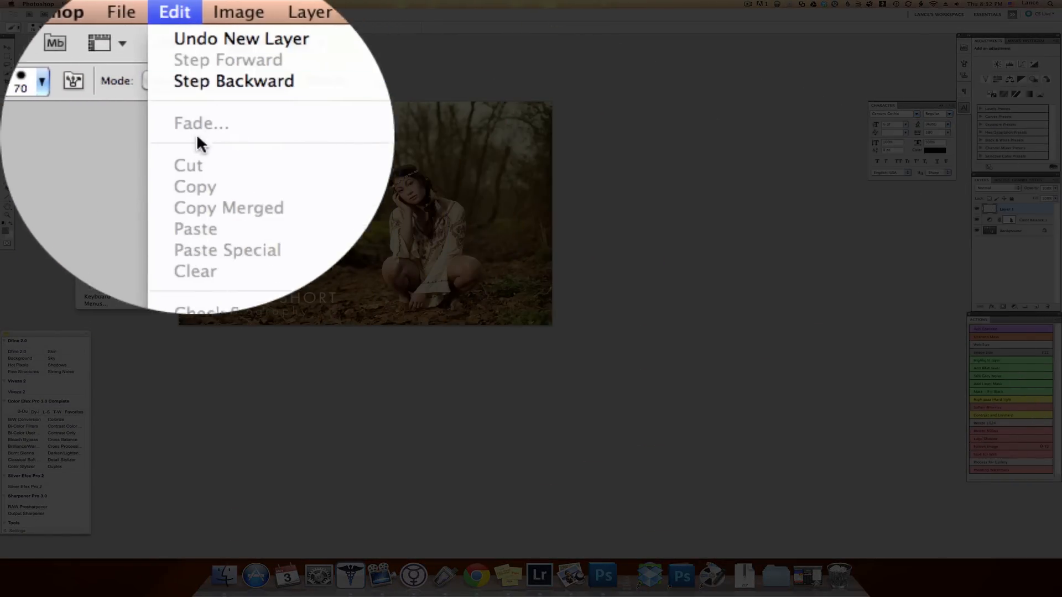
pyautogui.click(102, 126)
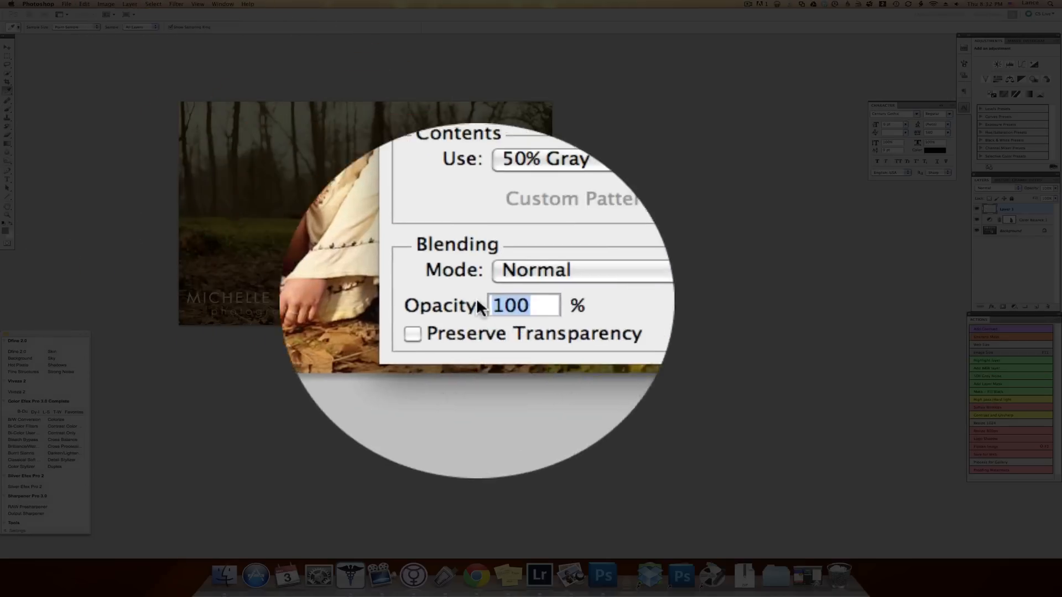
pyautogui.click(513, 253)
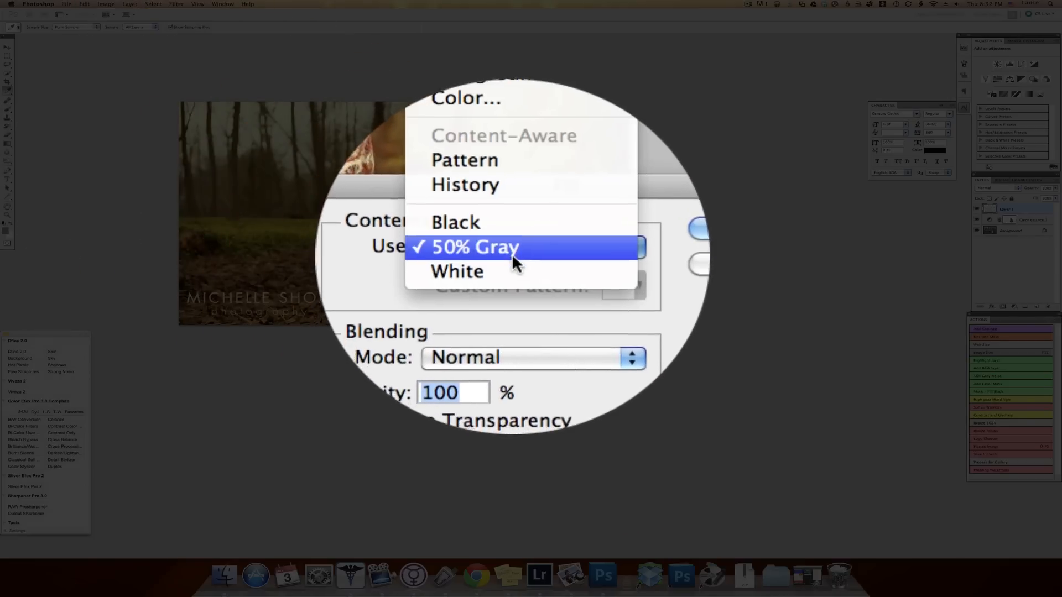
pyautogui.click(512, 267)
pyautogui.click(592, 246)
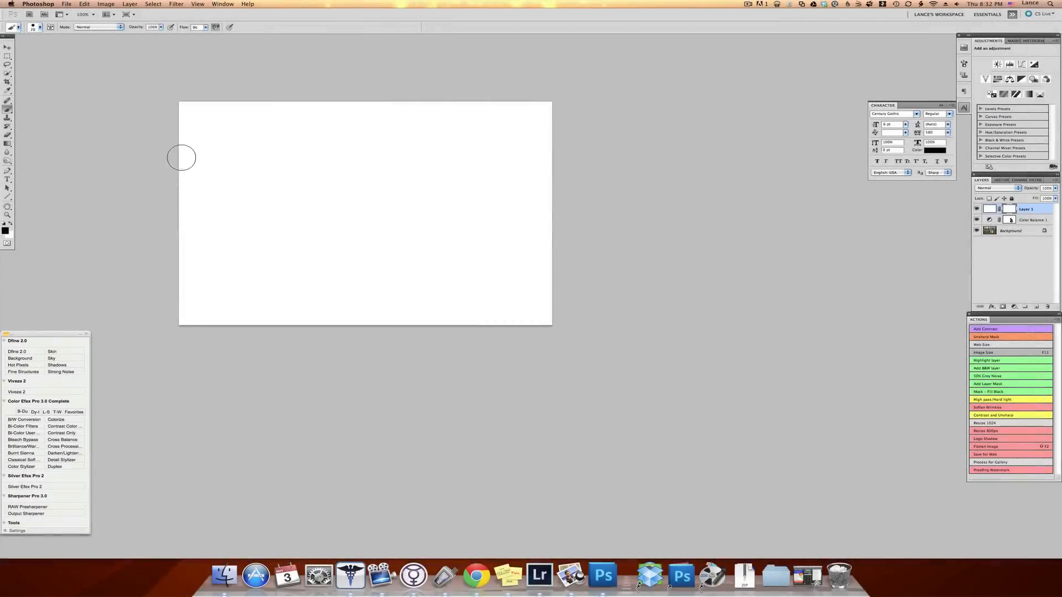
# - Draw a white-to-black radial gradient on the white layer's mask from the photo's upper-left corner to its centre
pyautogui.click(8, 145)
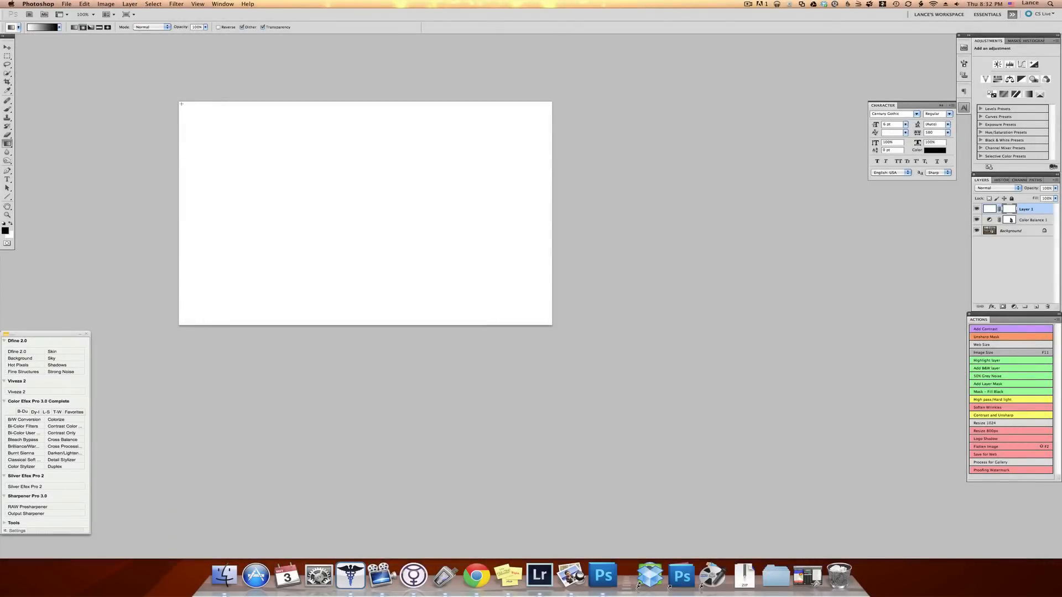
pyautogui.moveTo(188, 106); pyautogui.dragTo(355, 206)
pyautogui.moveTo(356, 207); pyautogui.dragTo(369, 217)
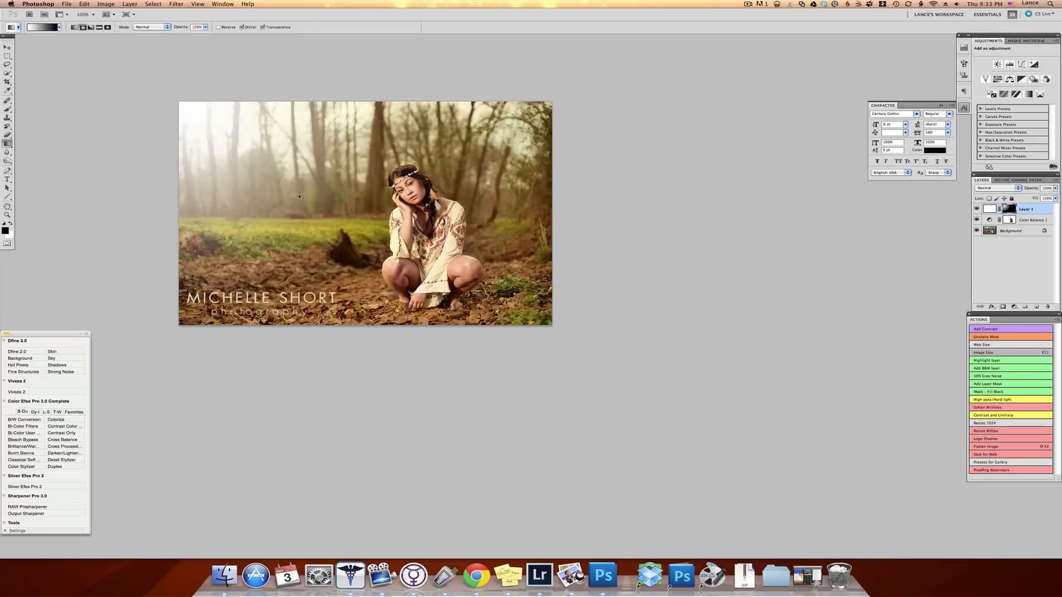
# - Try the mask gradient from two other starting points among the upper trees, and redraw it from the upper-left corner to the centre
pyautogui.press('super+z')
pyautogui.moveTo(260, 125); pyautogui.dragTo(374, 215)
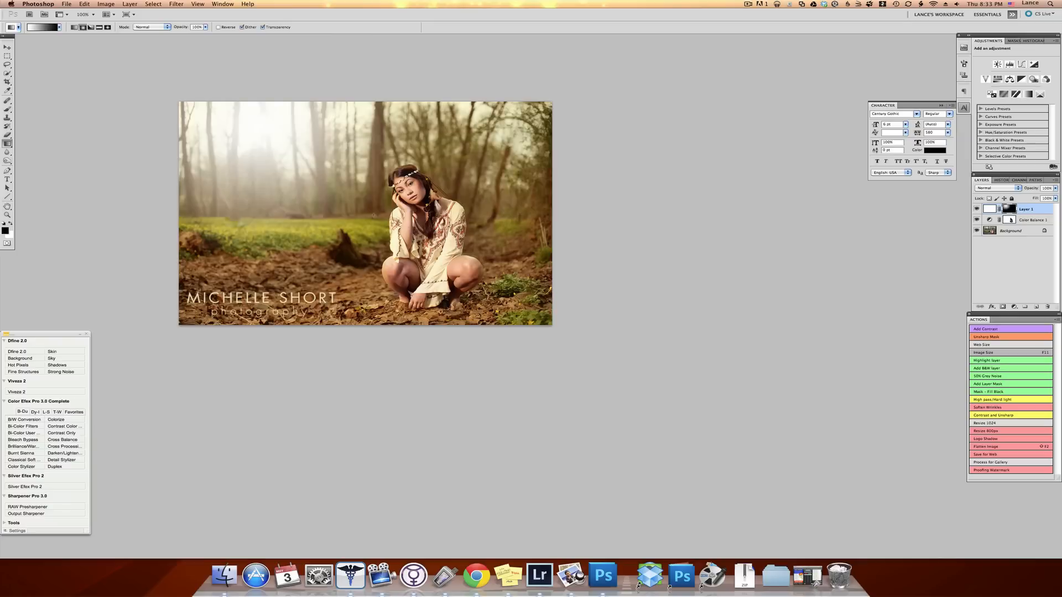
pyautogui.press('super+z')
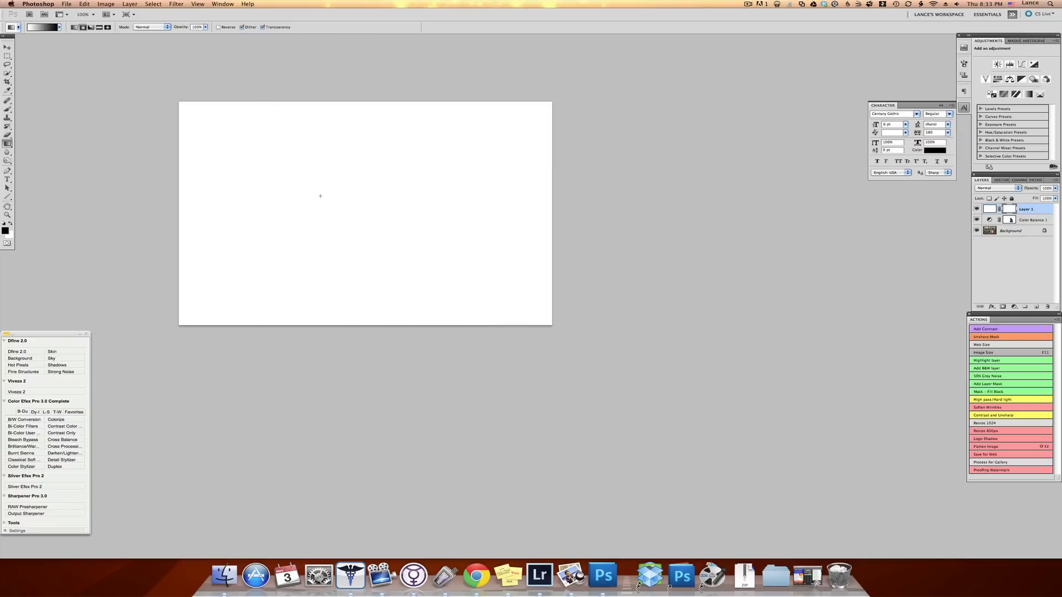
pyautogui.moveTo(350, 127); pyautogui.dragTo(422, 205)
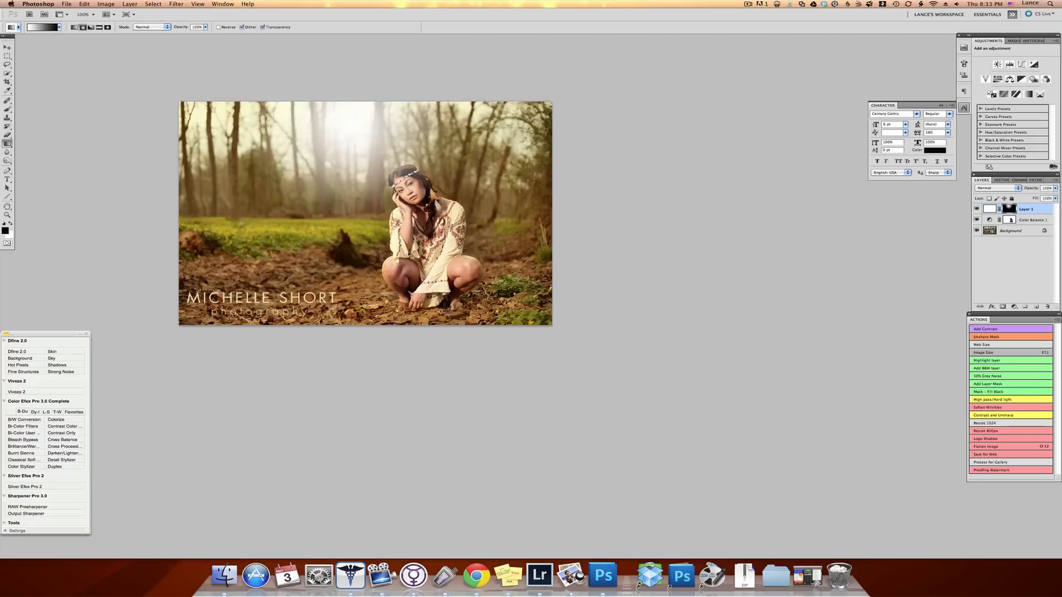
pyautogui.press('super+z')
pyautogui.moveTo(182, 106); pyautogui.dragTo(375, 218)
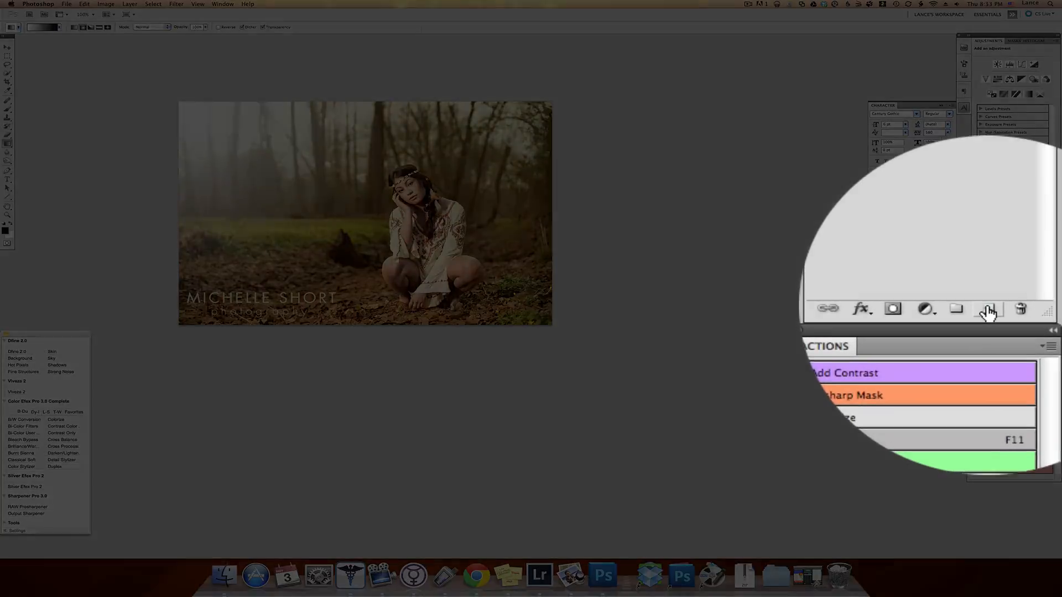
# - Create a new layer filled with 50% Gray and set its blend mode to Overlay
pyautogui.click(1036, 307)
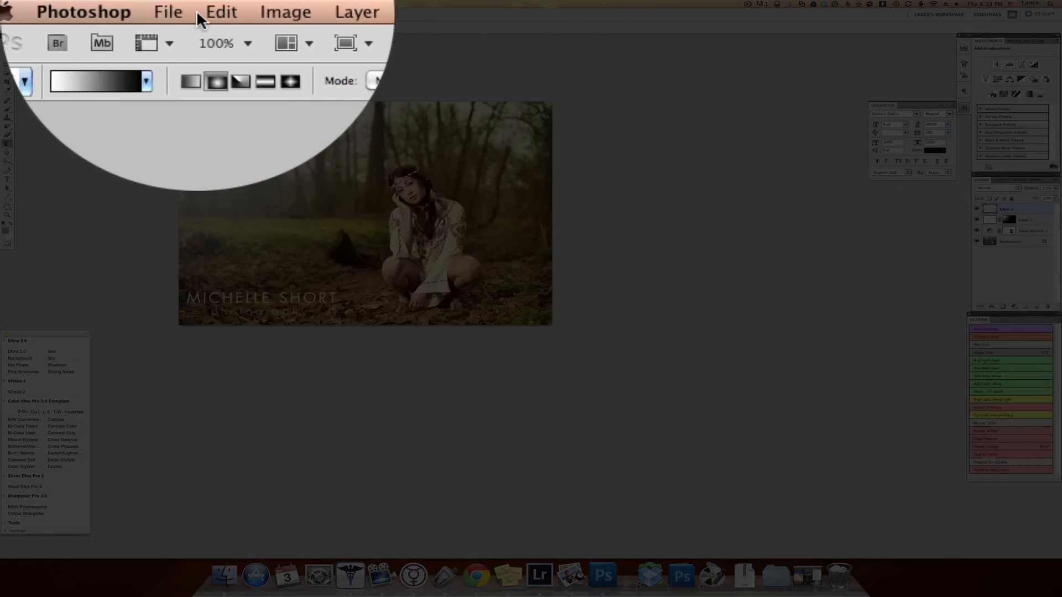
pyautogui.click(84, 4)
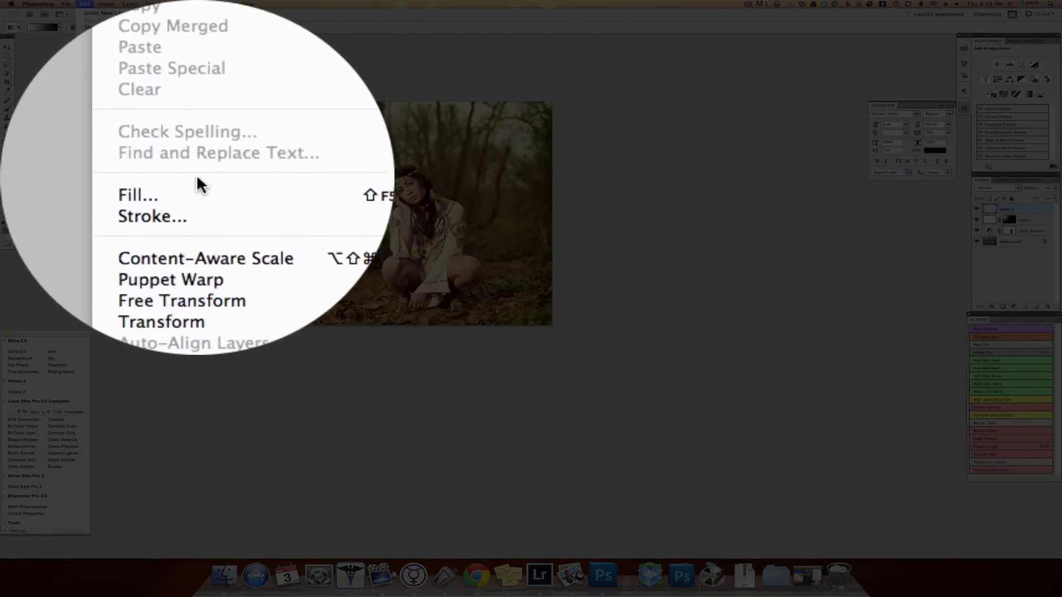
pyautogui.click(91, 129)
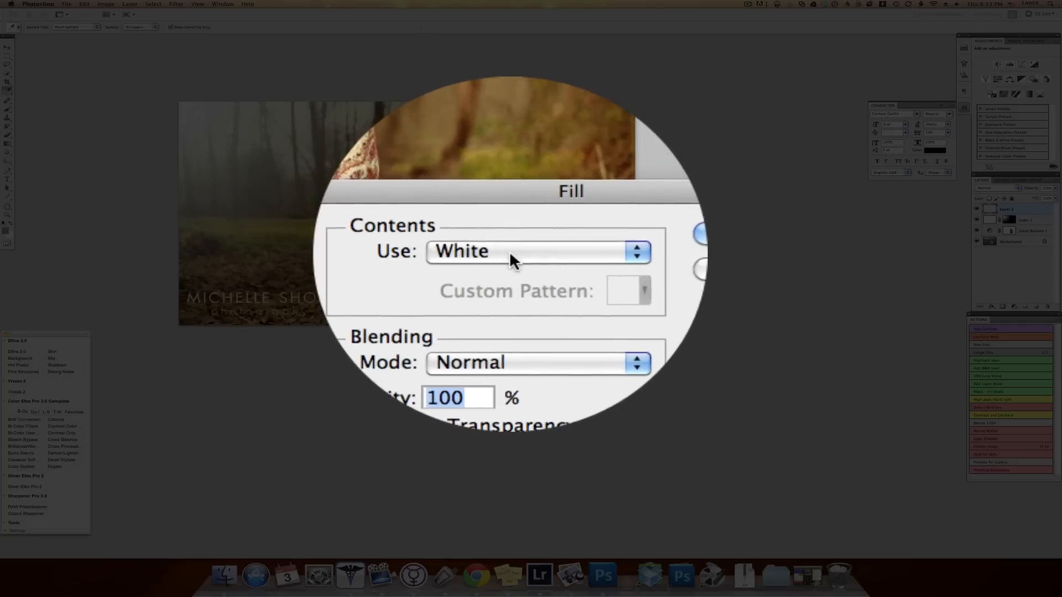
pyautogui.click(509, 251)
pyautogui.click(509, 245)
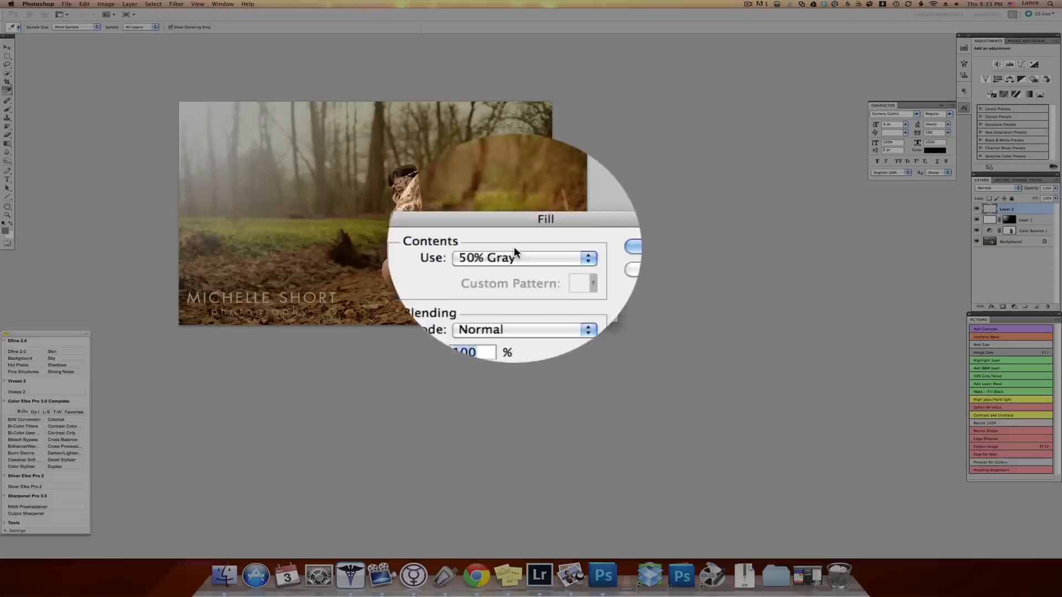
pyautogui.click(600, 249)
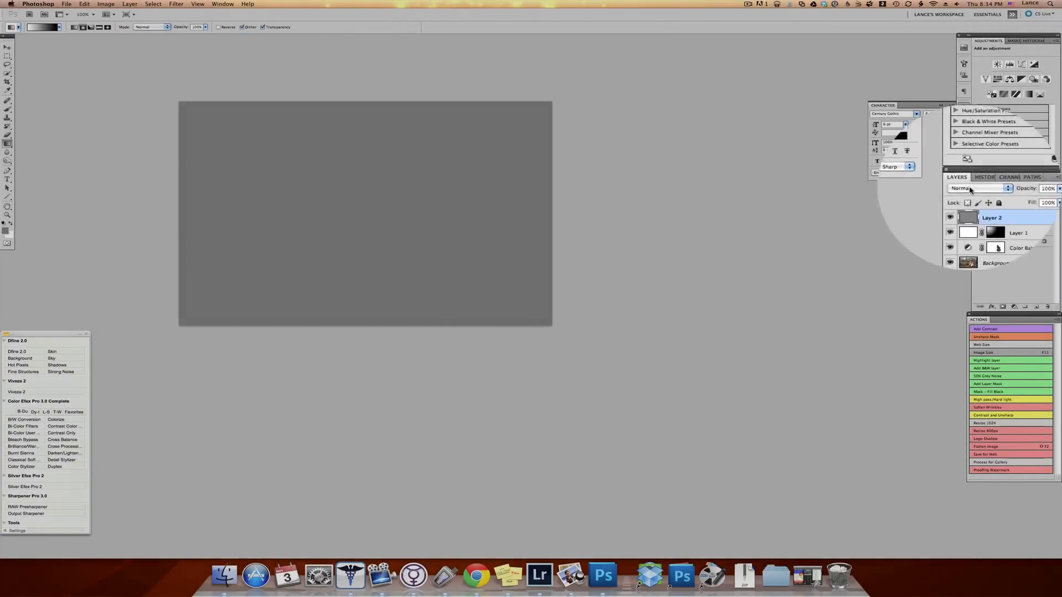
pyautogui.click(995, 188)
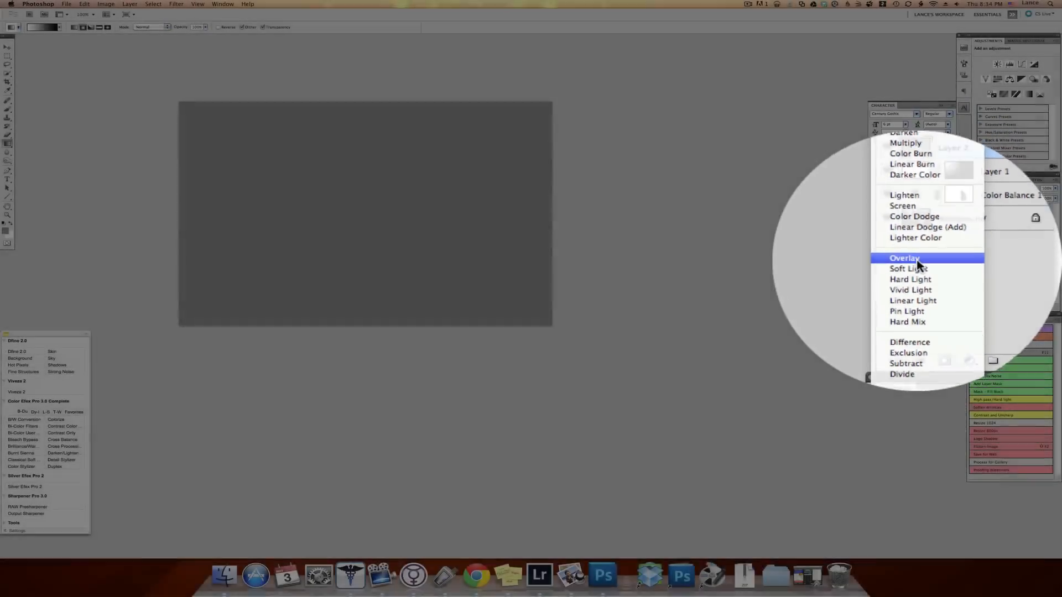
pyautogui.click(990, 260)
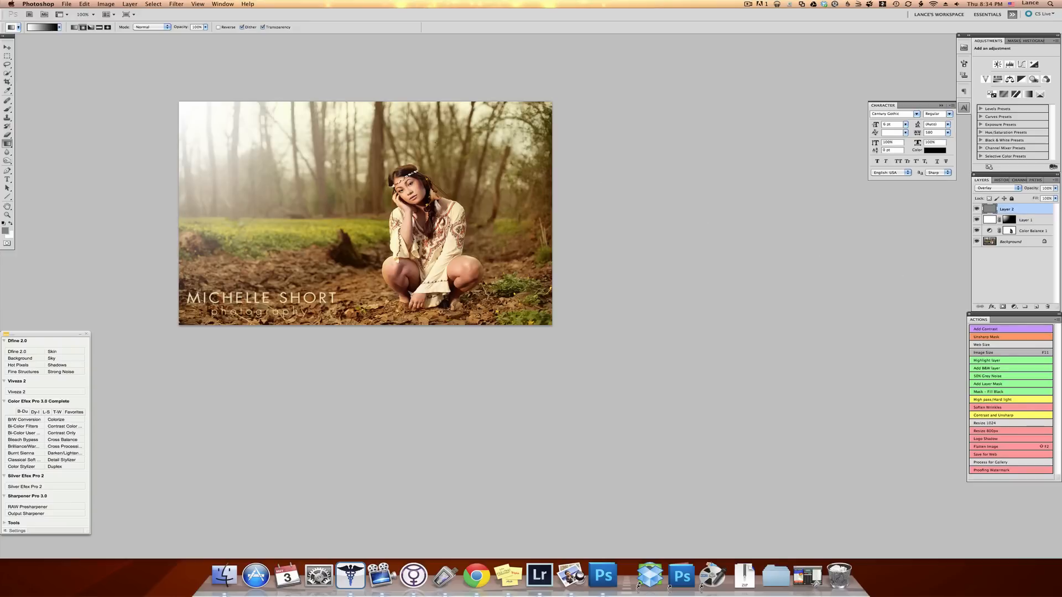
# - Render a 50-300mm Zoom lens flare at 100% brightness in the gray layer's upper-left area, and move that layer up and to the left
pyautogui.click(175, 4)
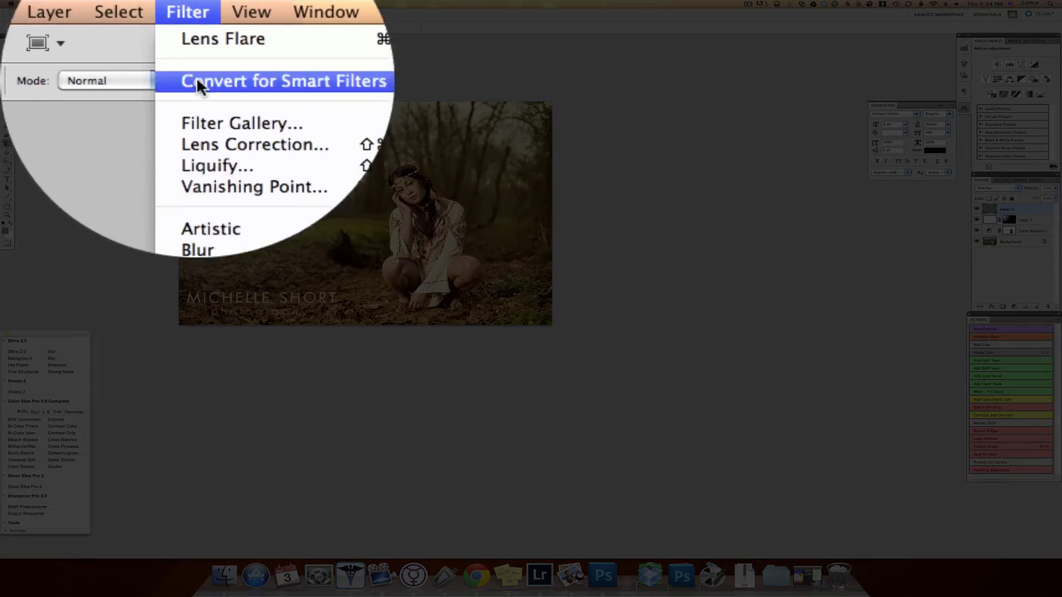
pyautogui.moveTo(200, 118)
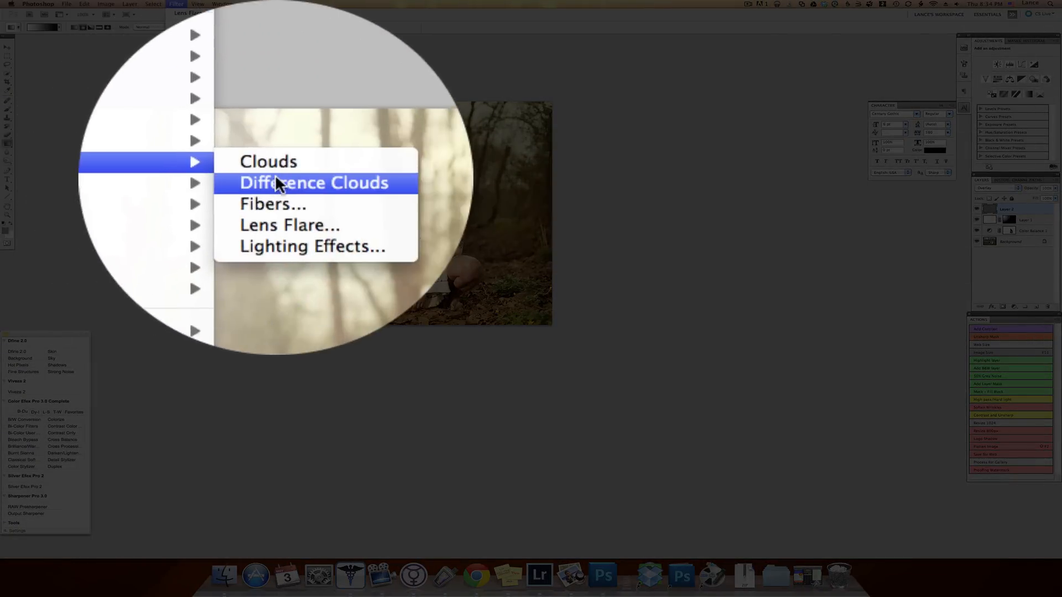
pyautogui.click(283, 178)
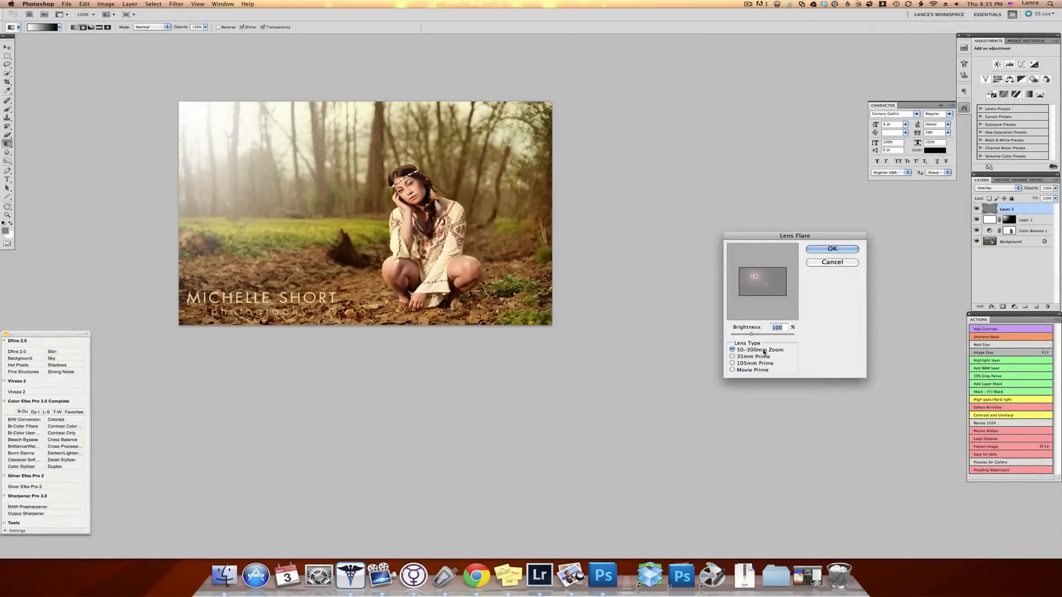
pyautogui.click(750, 275)
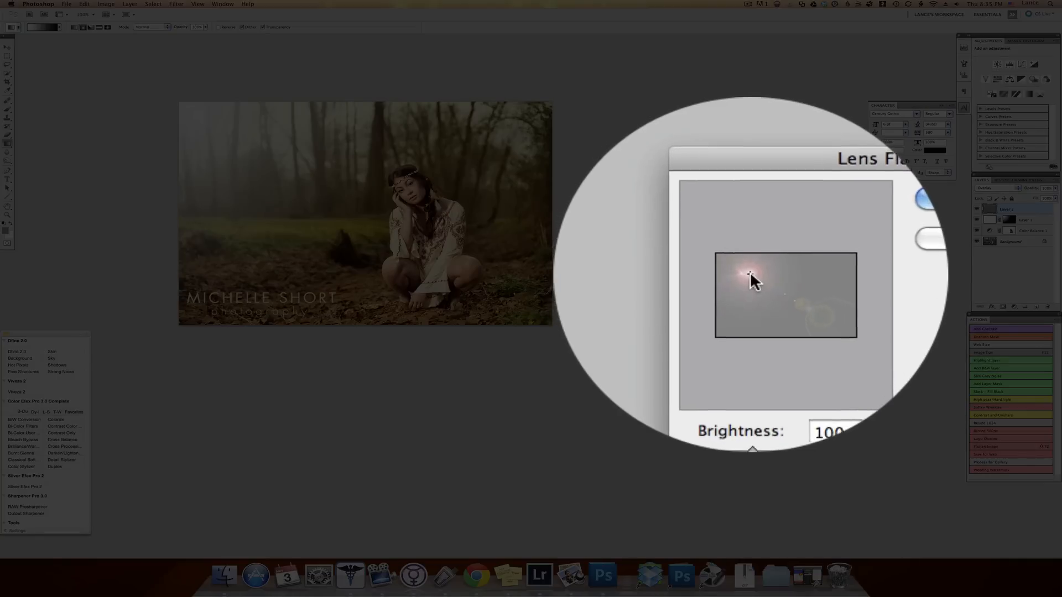
pyautogui.moveTo(751, 274); pyautogui.dragTo(752, 275)
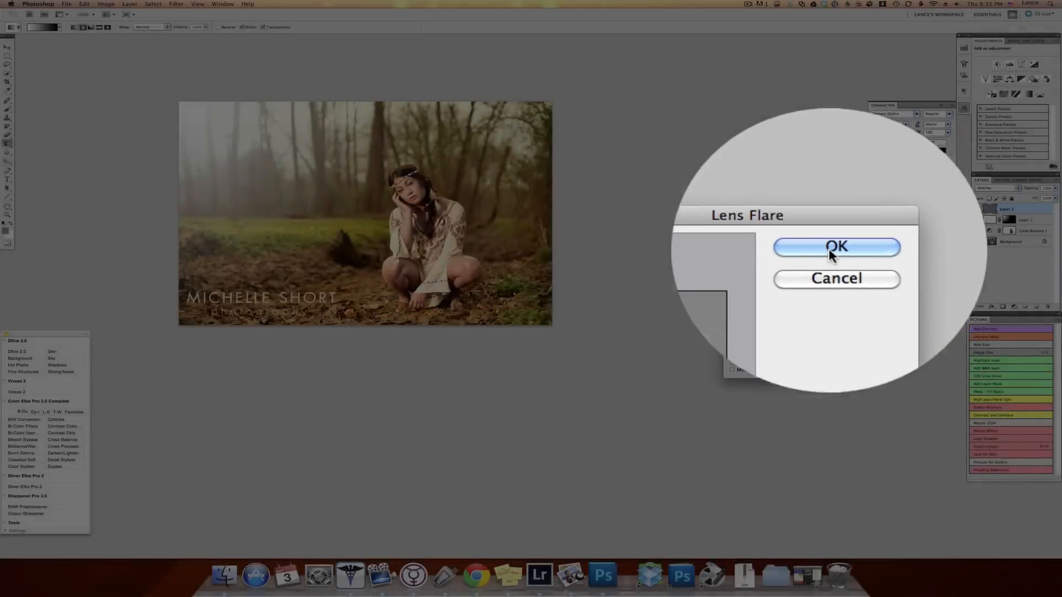
pyautogui.click(829, 251)
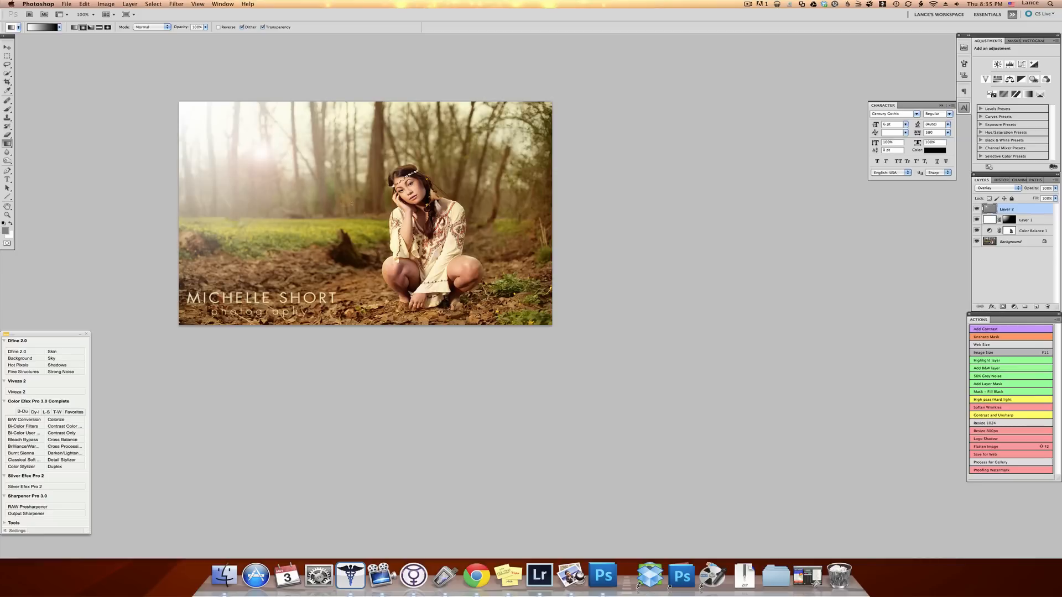
pyautogui.click(7, 47)
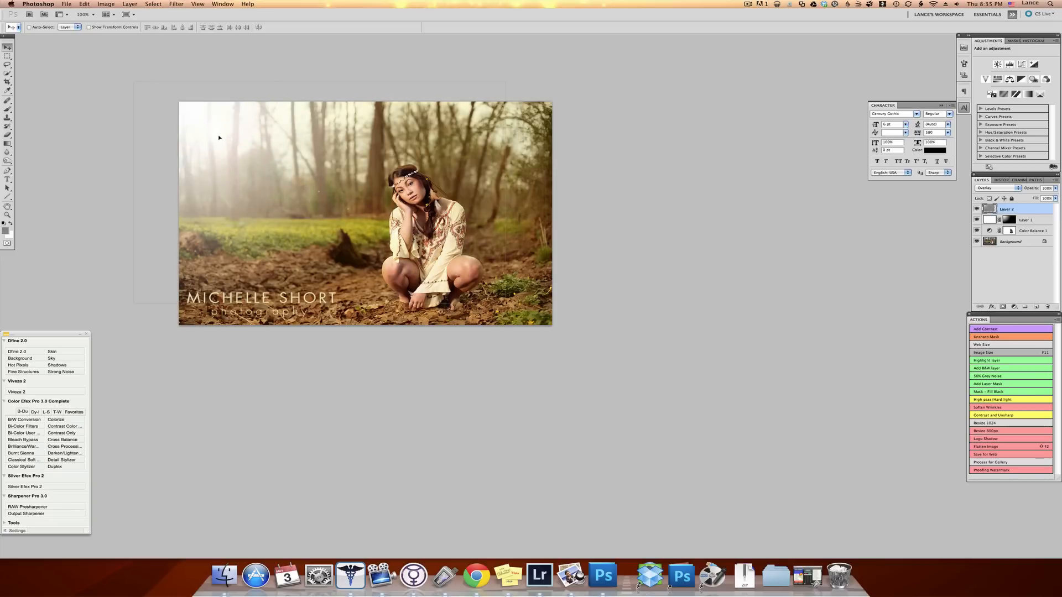
pyautogui.moveTo(213, 134); pyautogui.dragTo(208, 131)
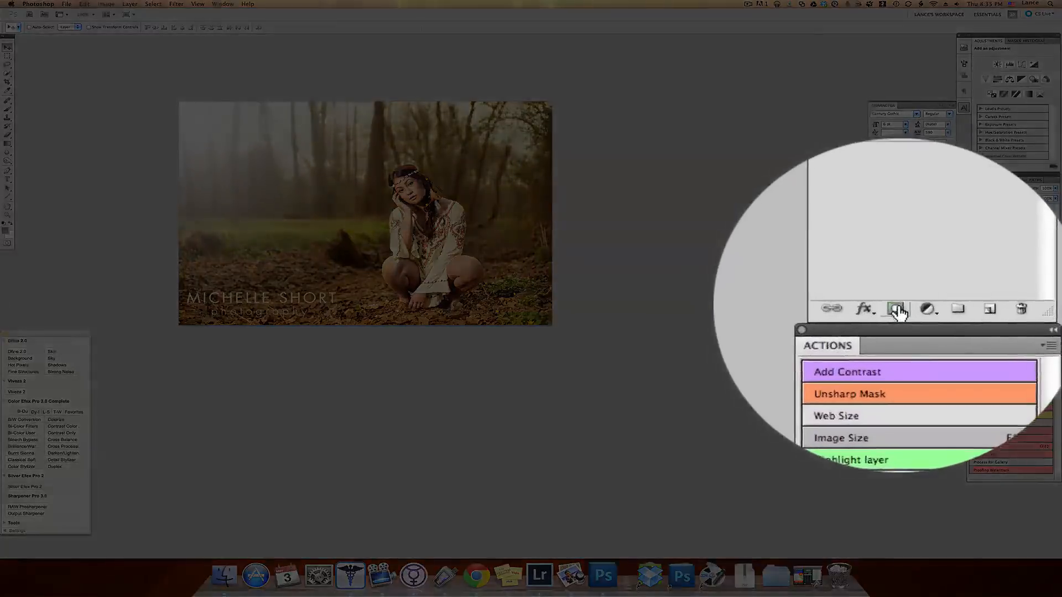
# - Add a layer mask to the lens flare layer and brush out a small area near the middle of the image
pyautogui.click(1003, 306)
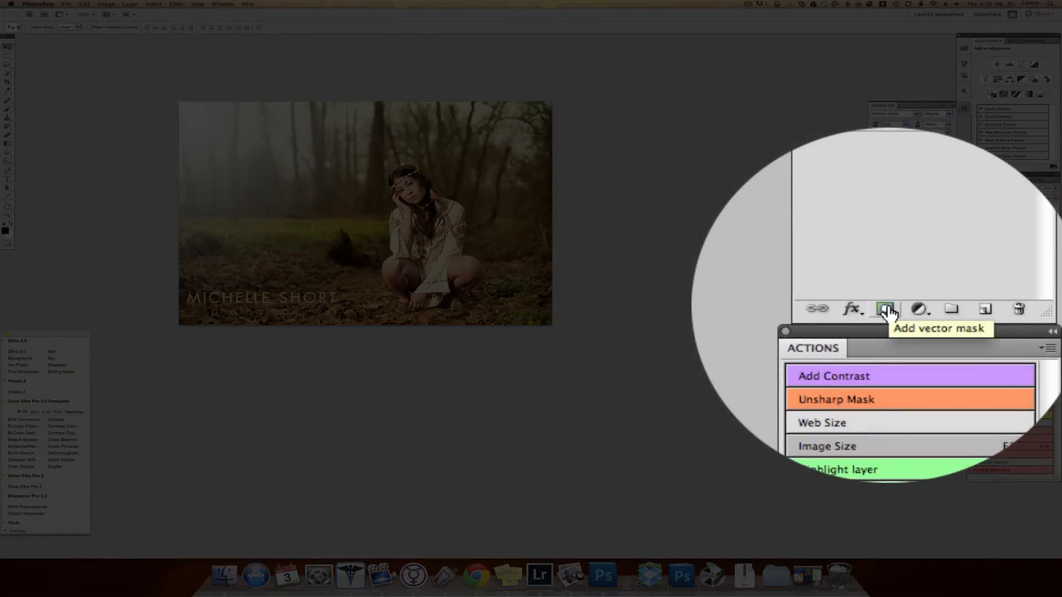
pyautogui.press('b')
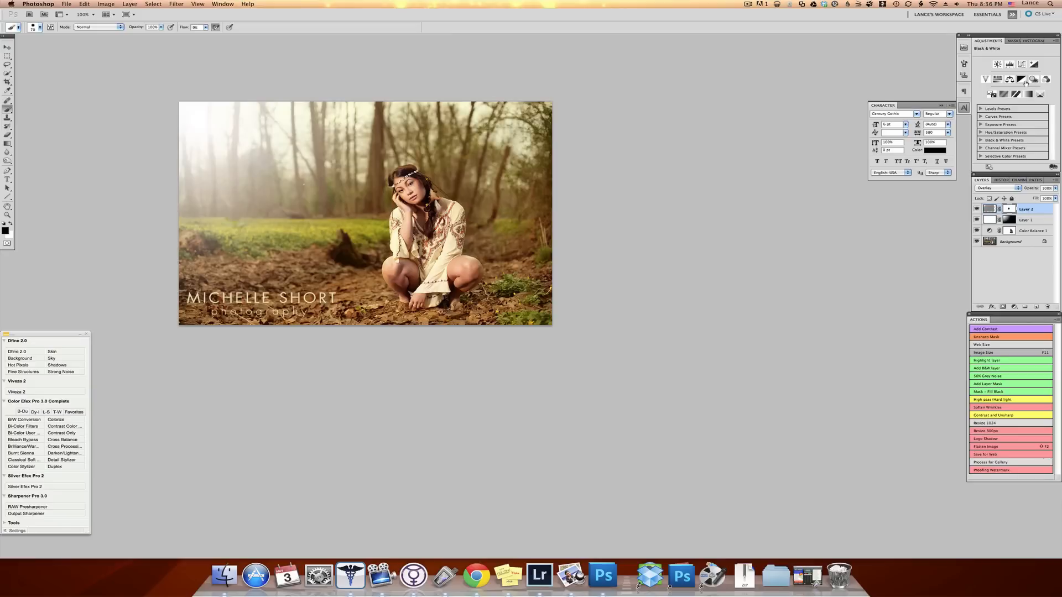
# - Disable the lens flare layer's mask and move the flare further toward the photo's upper-left corner
pyautogui.rightClick(1001, 210)
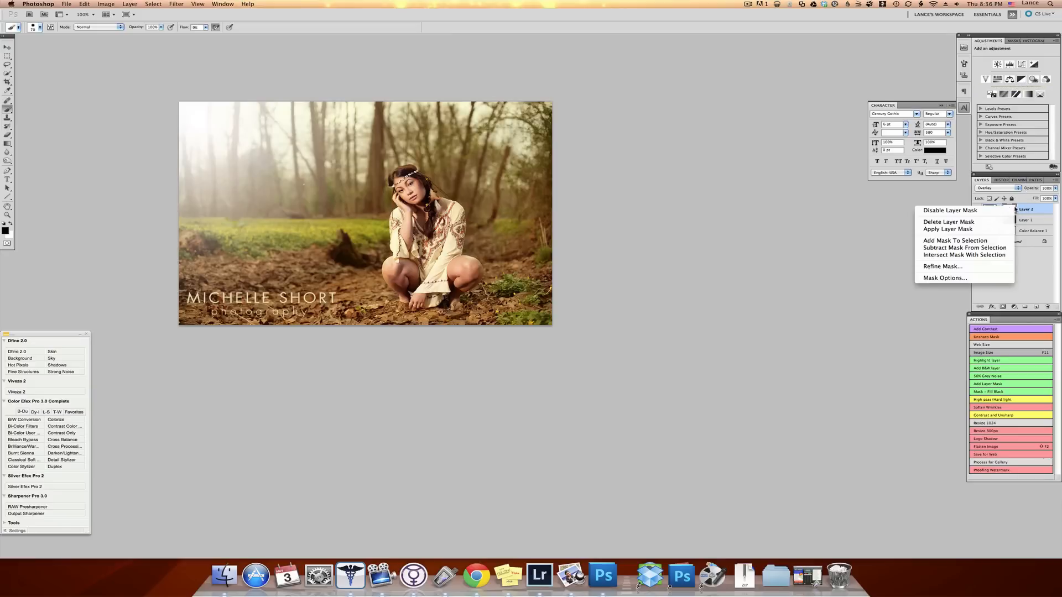
pyautogui.click(1001, 211)
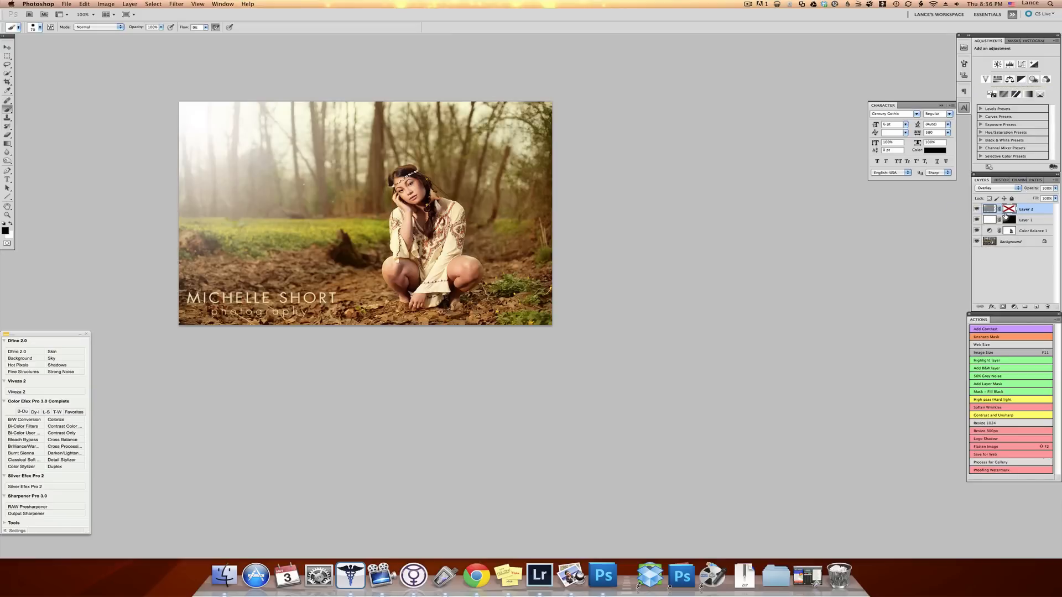
pyautogui.click(8, 47)
pyautogui.moveTo(248, 153); pyautogui.dragTo(194, 133)
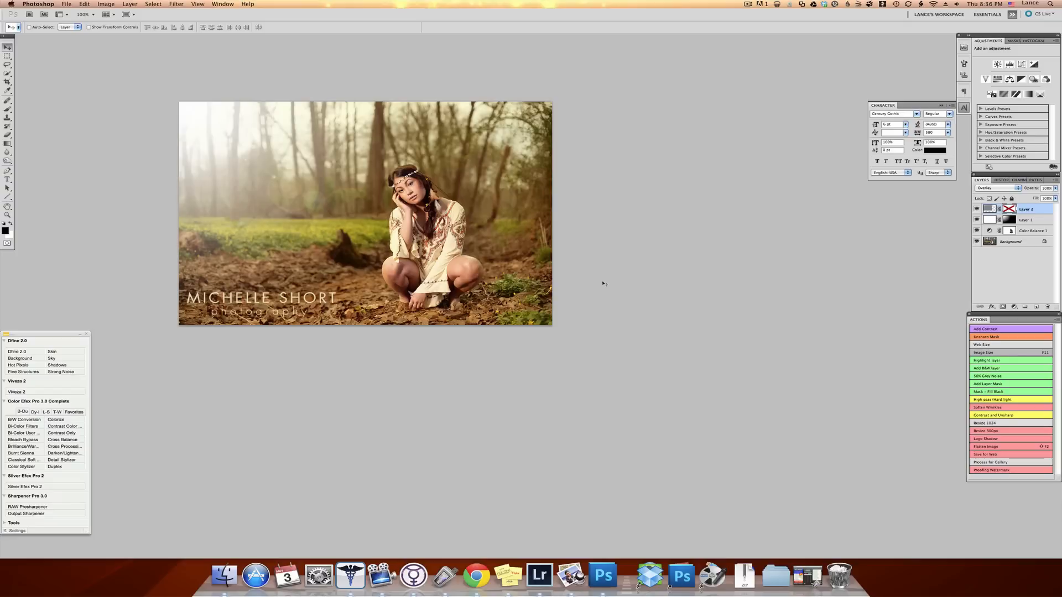